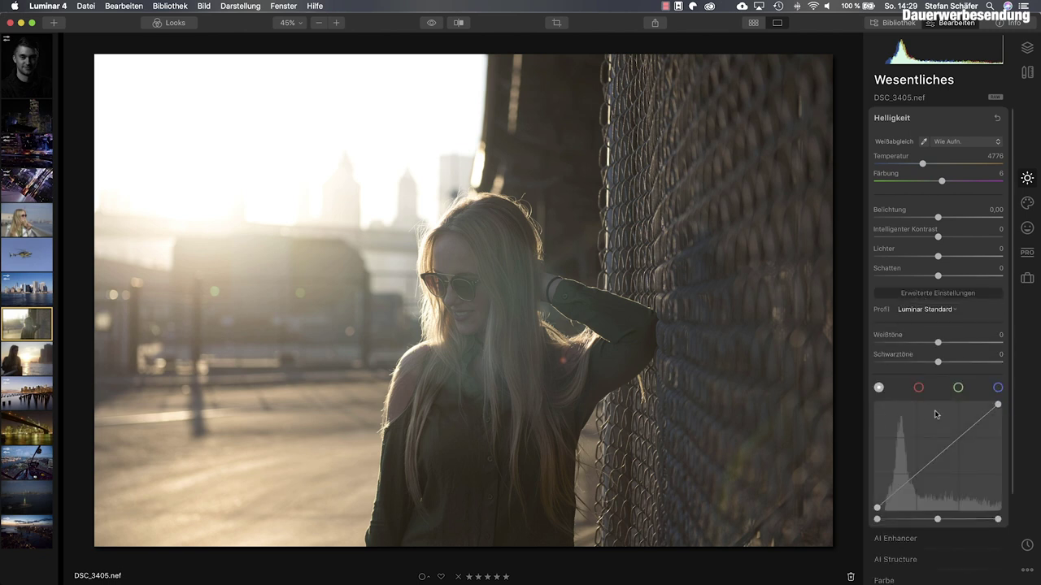
Step: Look through the red, green and blue channels of the tone curve and return to the combined luminance channel
scroll(935, 418, down, 1)
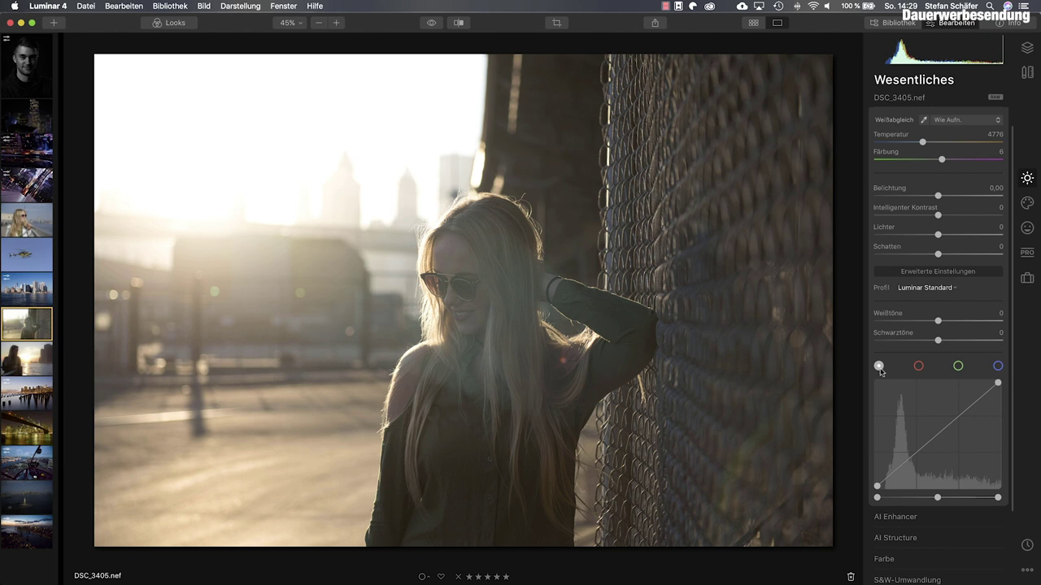
click(918, 367)
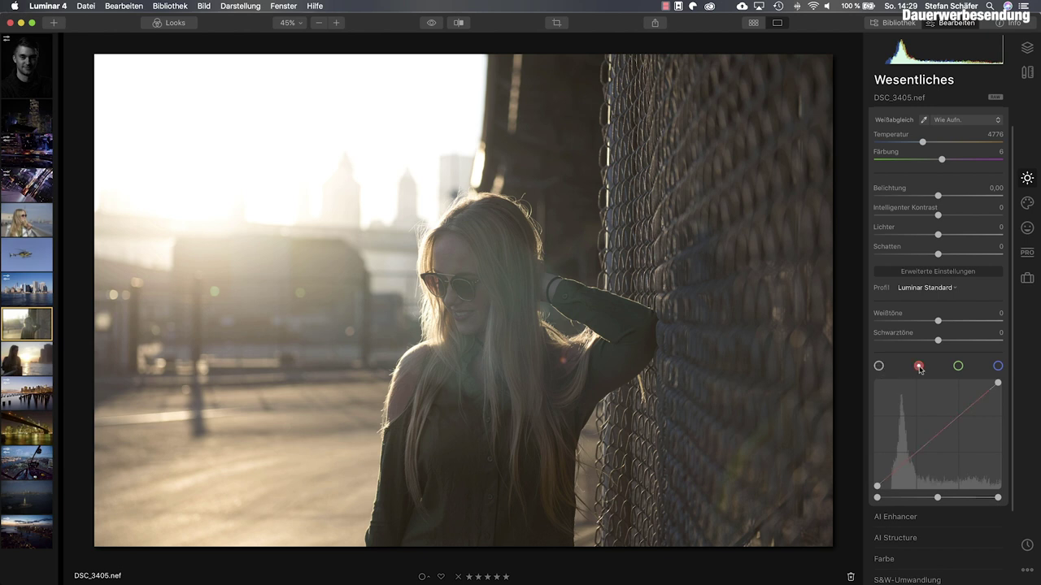
click(958, 367)
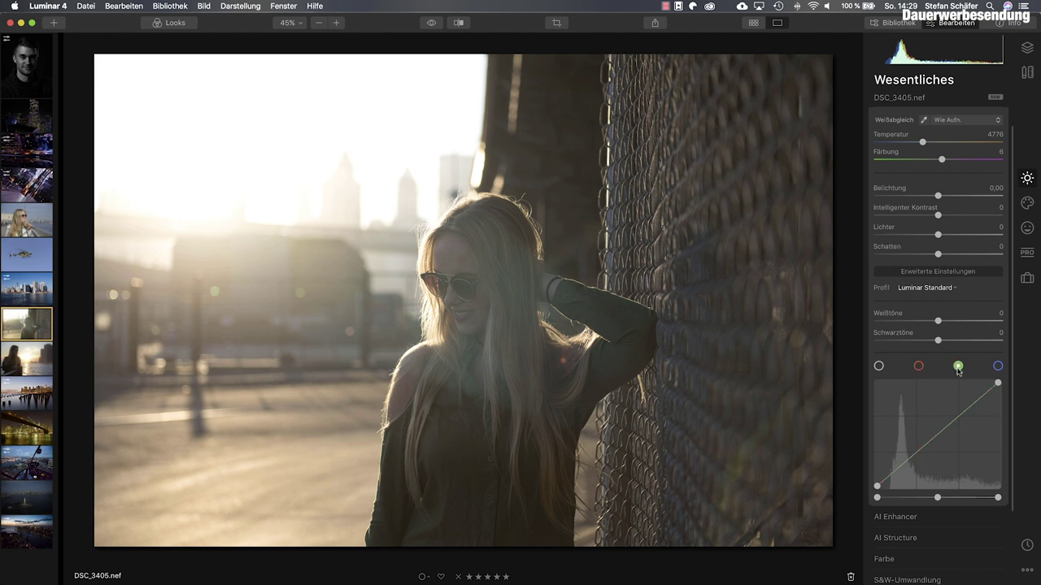
click(998, 367)
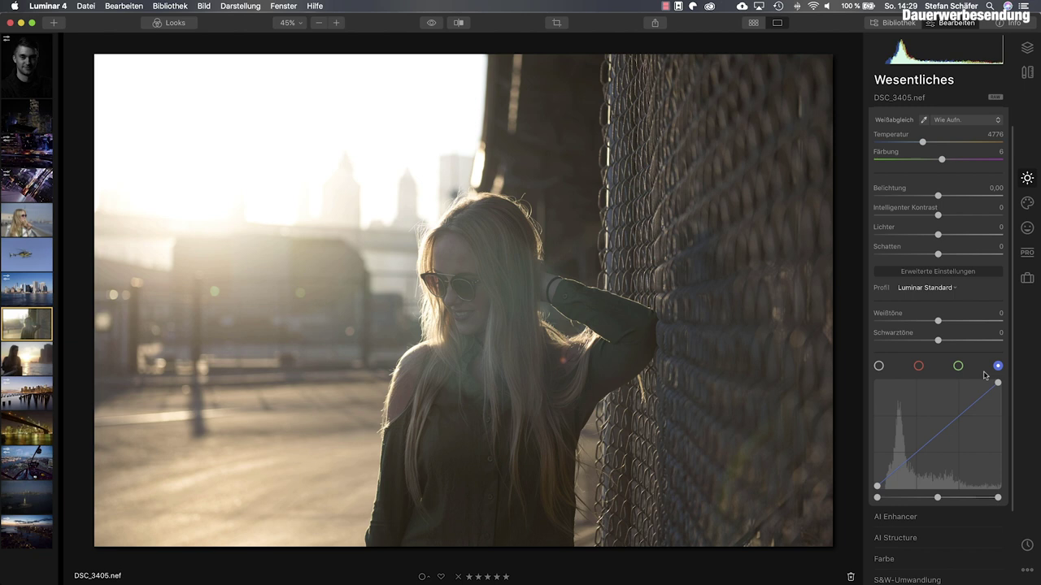
click(879, 367)
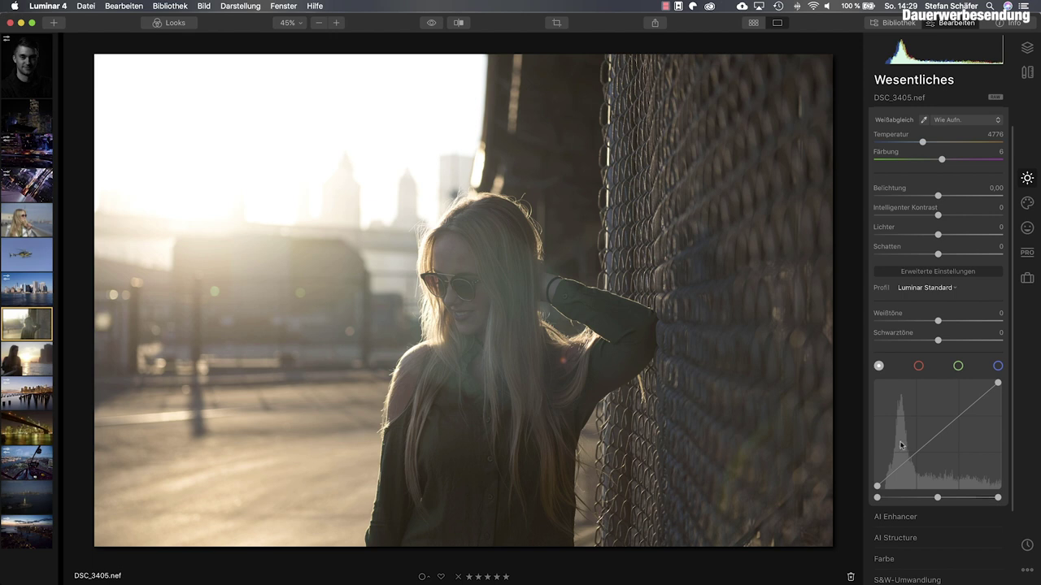
click(919, 367)
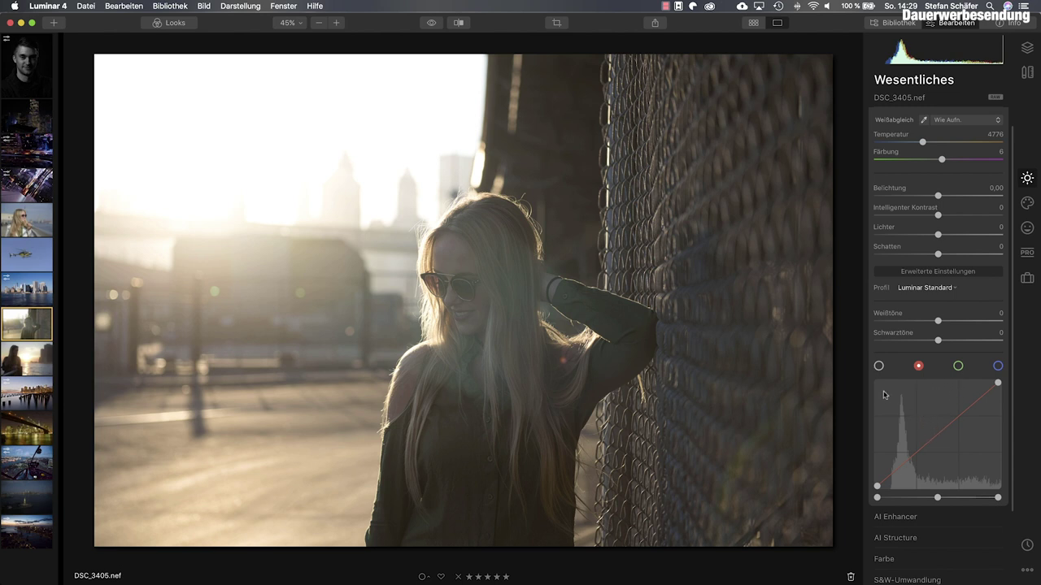
click(878, 367)
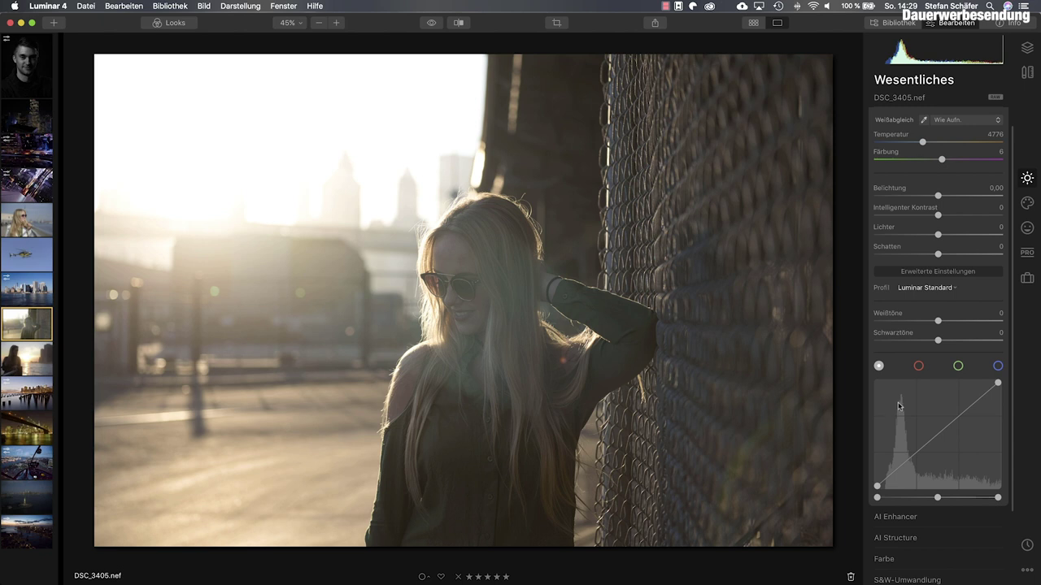
Step: Try adding midtone, highlight and shadow points to the luminance curve, raising the highlight point slightly
scroll(898, 406, down, 1)
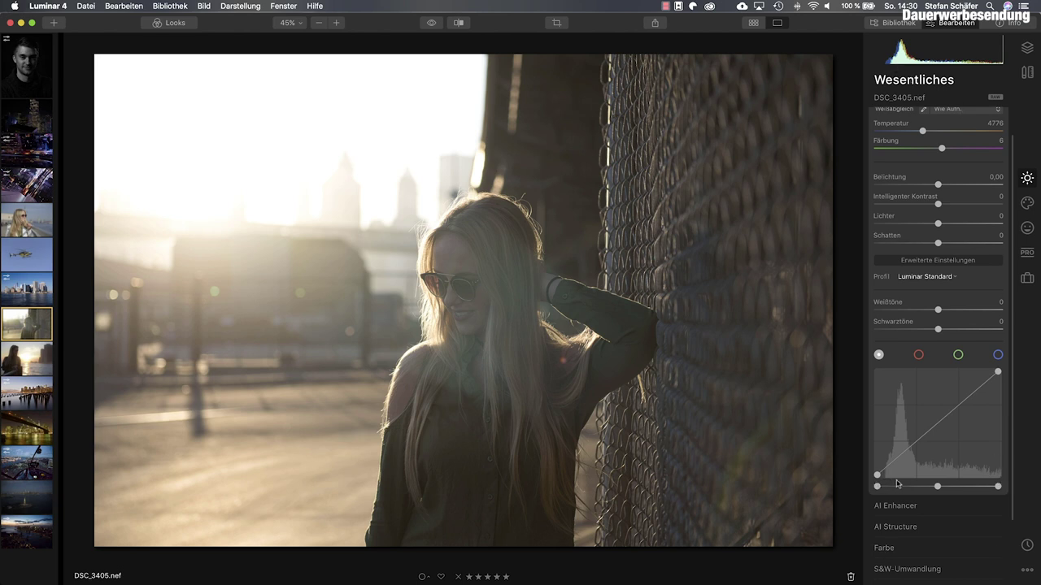
click(933, 428)
mouse_move(933, 428)
mouse_down()
mouse_move(936, 440)
mouse_move(936, 423)
mouse_up()
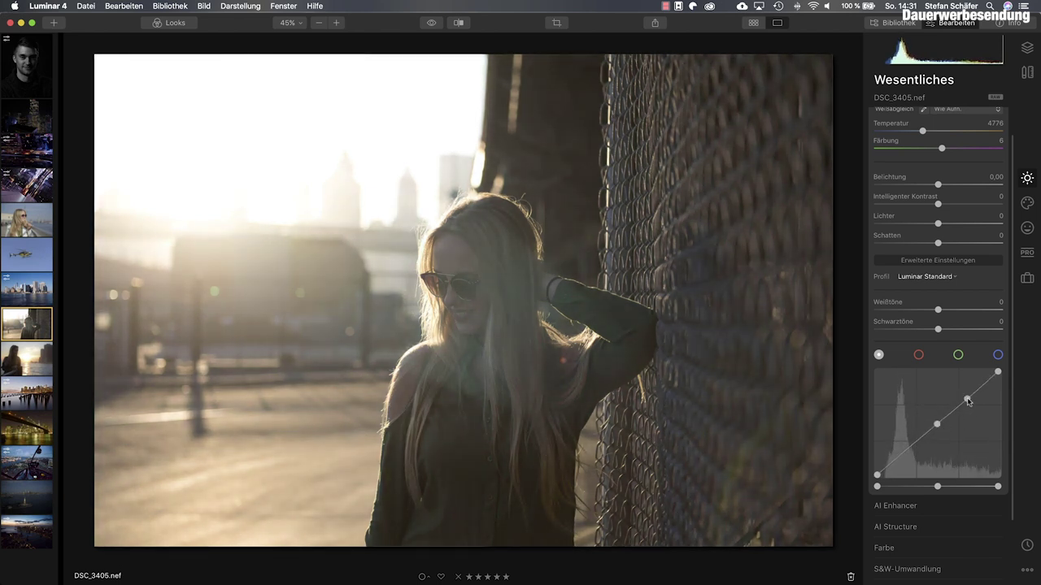
click(967, 398)
mouse_move(966, 398)
mouse_down()
mouse_move(966, 389)
mouse_move(974, 417)
mouse_move(969, 395)
mouse_up()
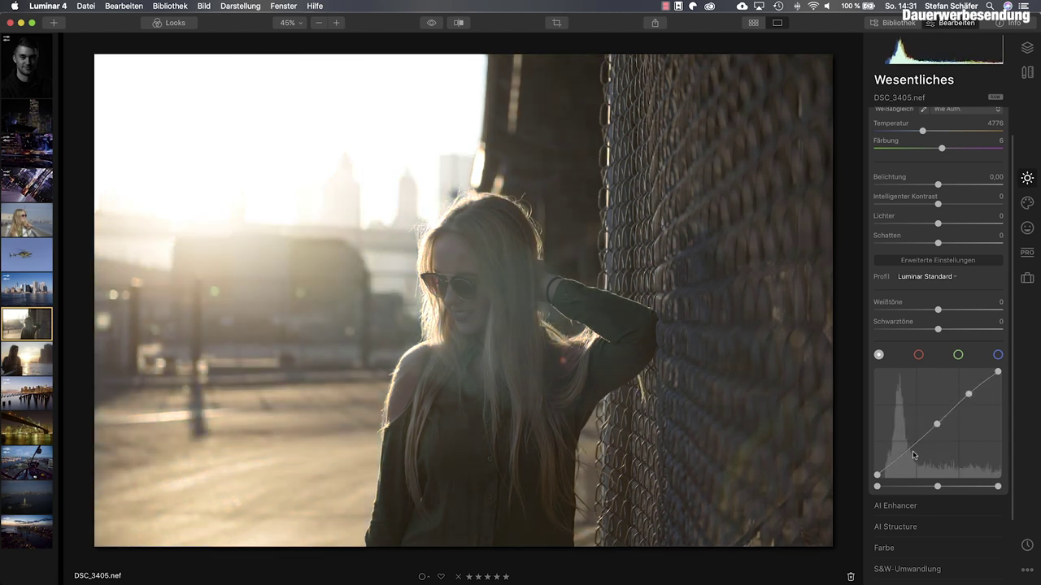
drag(901, 455, 901, 456)
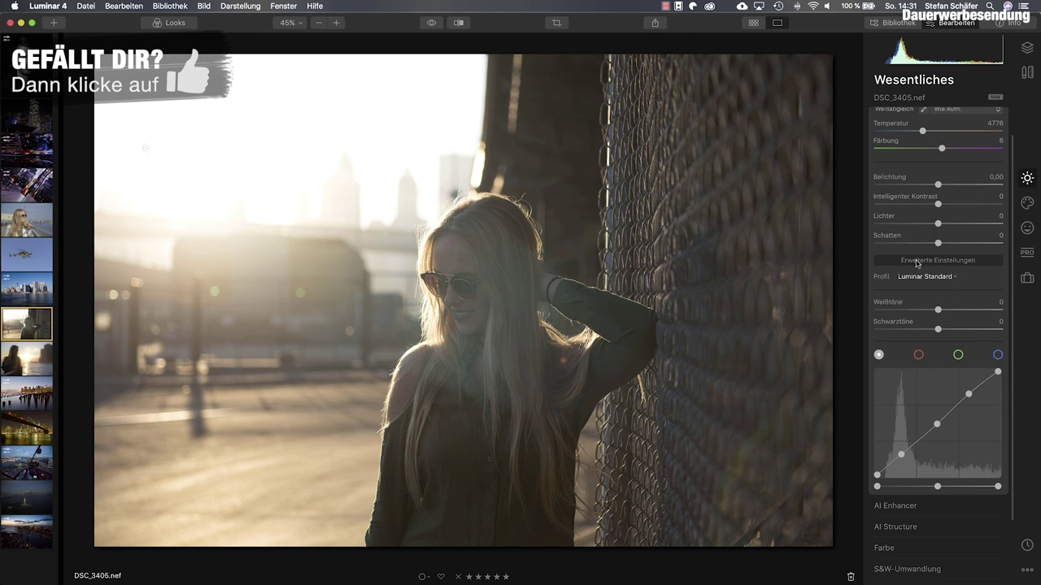
Step: Try adding further points between the existing ones on the luminance curve and shifting the highlight, shadow and upper midtone points
click(952, 411)
click(918, 441)
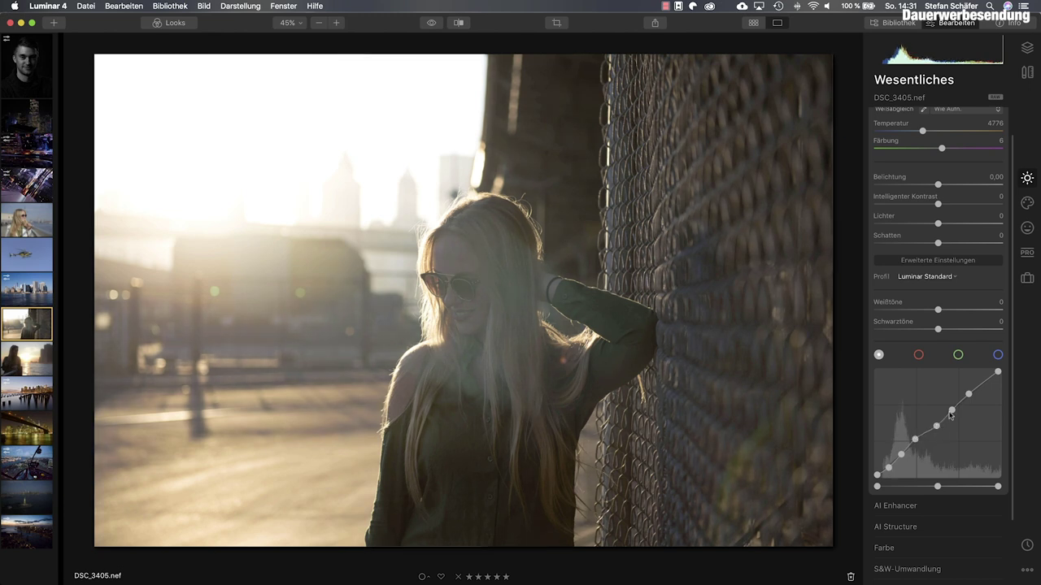
drag(952, 411, 973, 397)
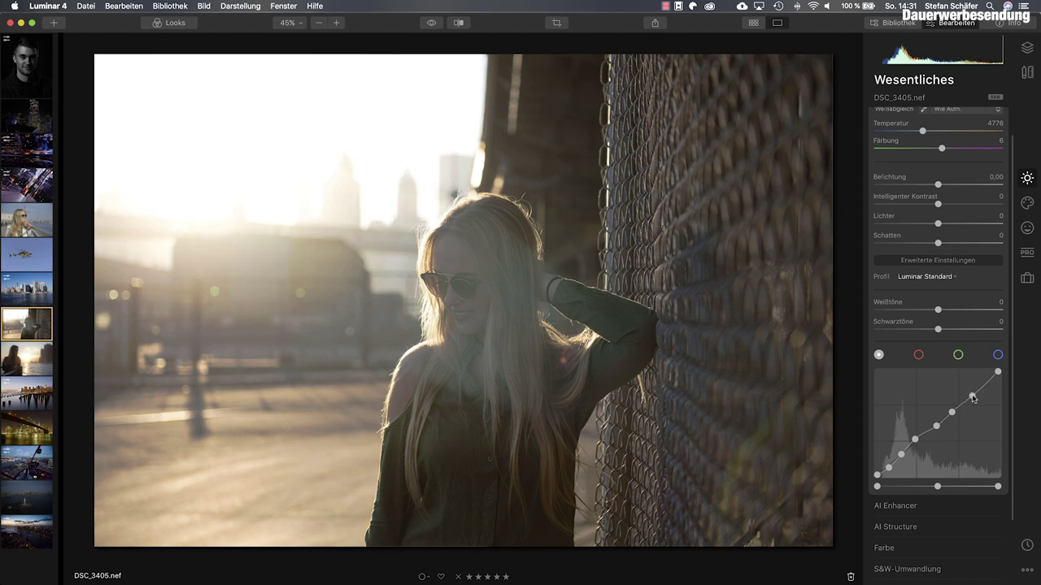
drag(901, 454, 900, 456)
click(888, 468)
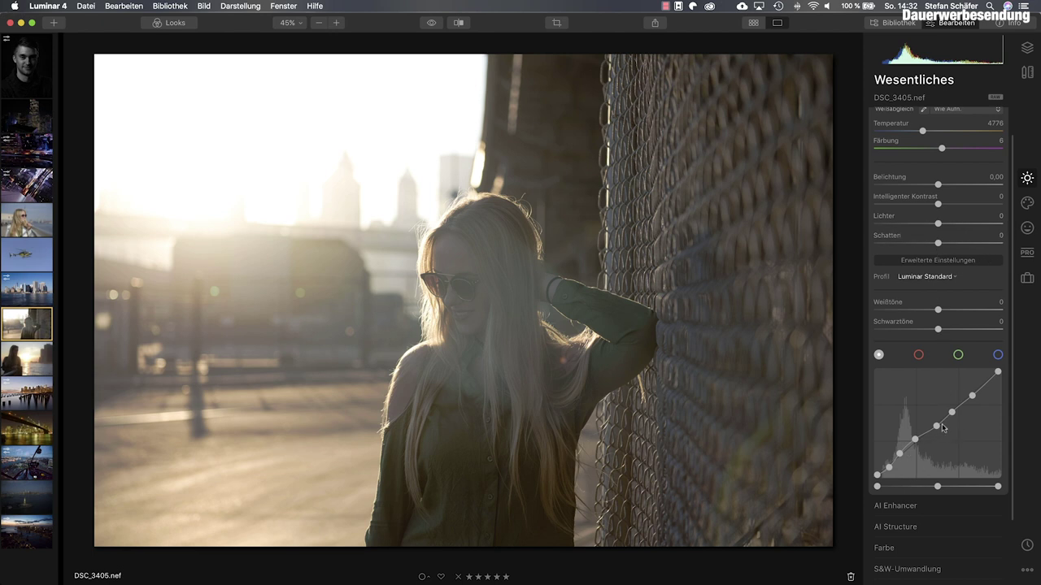
drag(950, 415, 951, 418)
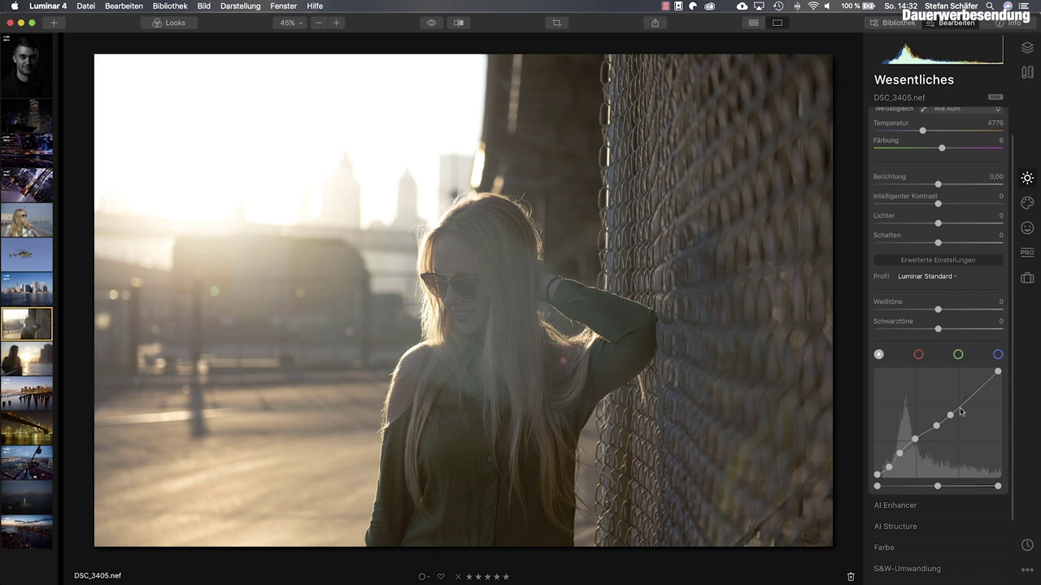
Step: Remove all added points from the luminance curve to restore the straight diagonal
double_click(950, 416)
double_click(938, 426)
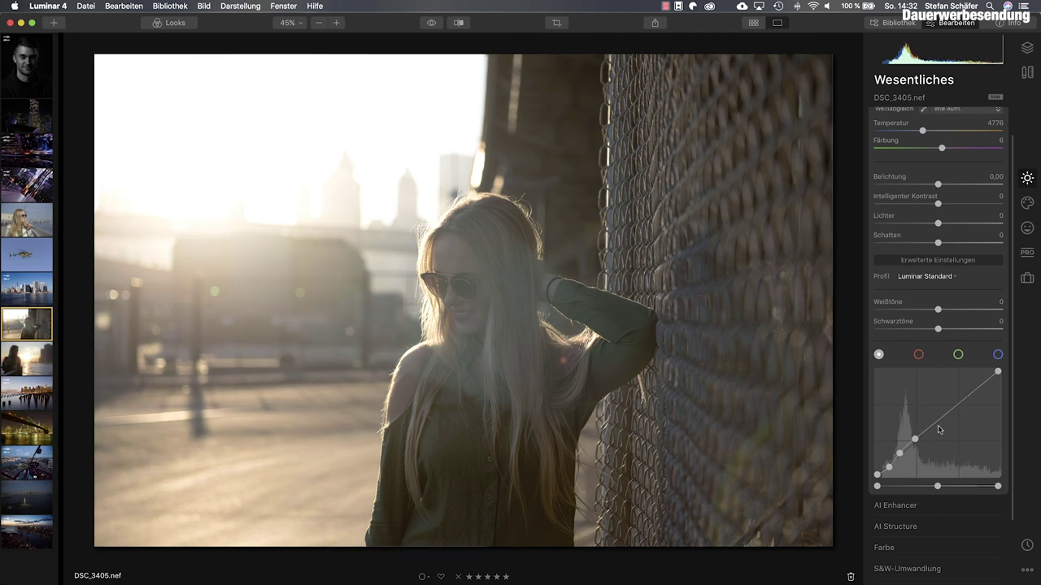
double_click(914, 440)
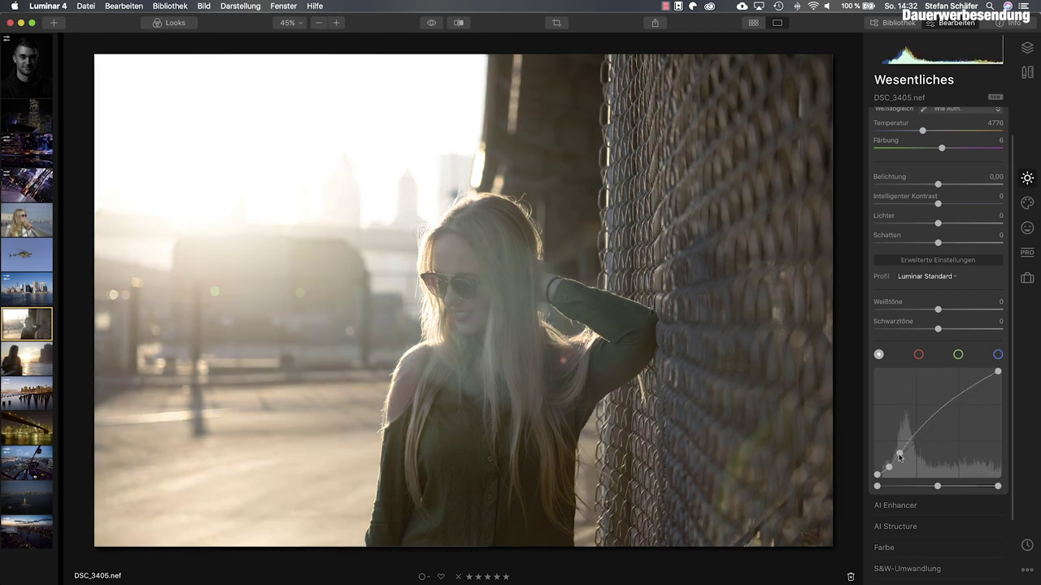
double_click(899, 454)
double_click(889, 468)
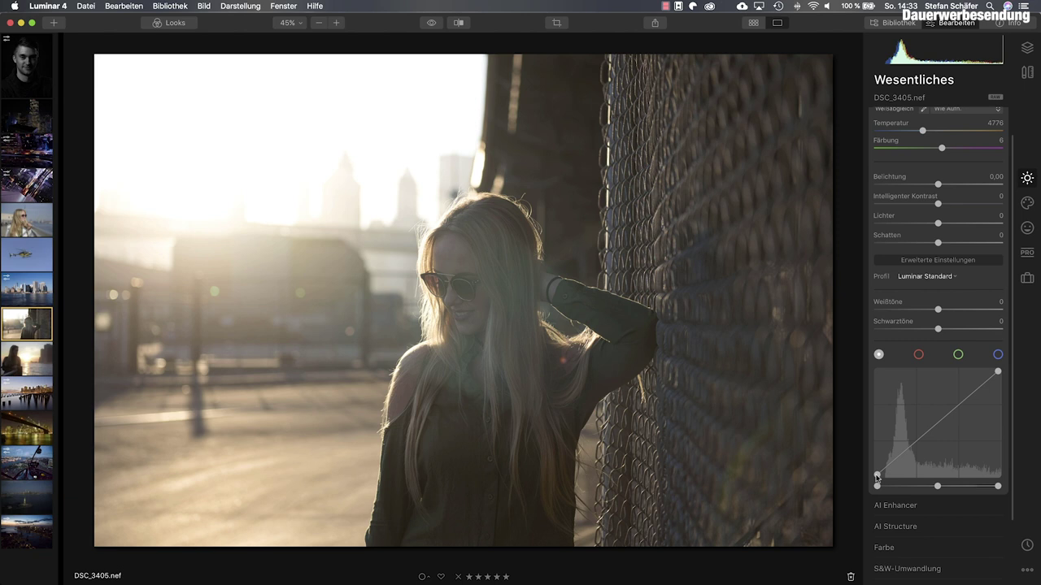
Step: Try moving the luminance curve's black point inward and its white point downward, and return both endpoints to their corners
drag(877, 479, 882, 480)
drag(885, 479, 887, 479)
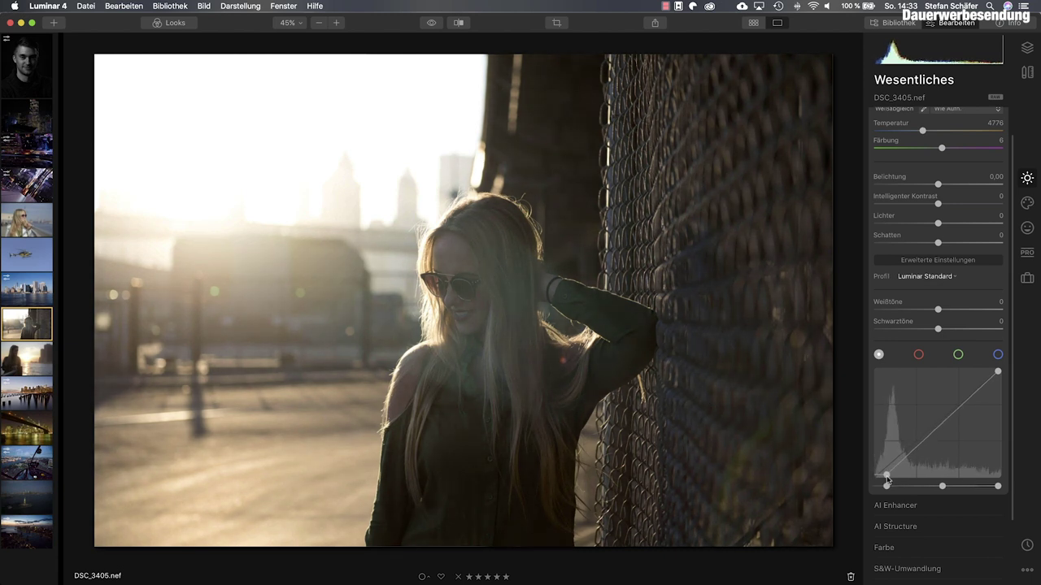
mouse_move(998, 373)
mouse_down()
mouse_move(980, 372)
mouse_move(1009, 374)
mouse_move(1010, 388)
mouse_move(1010, 374)
mouse_up()
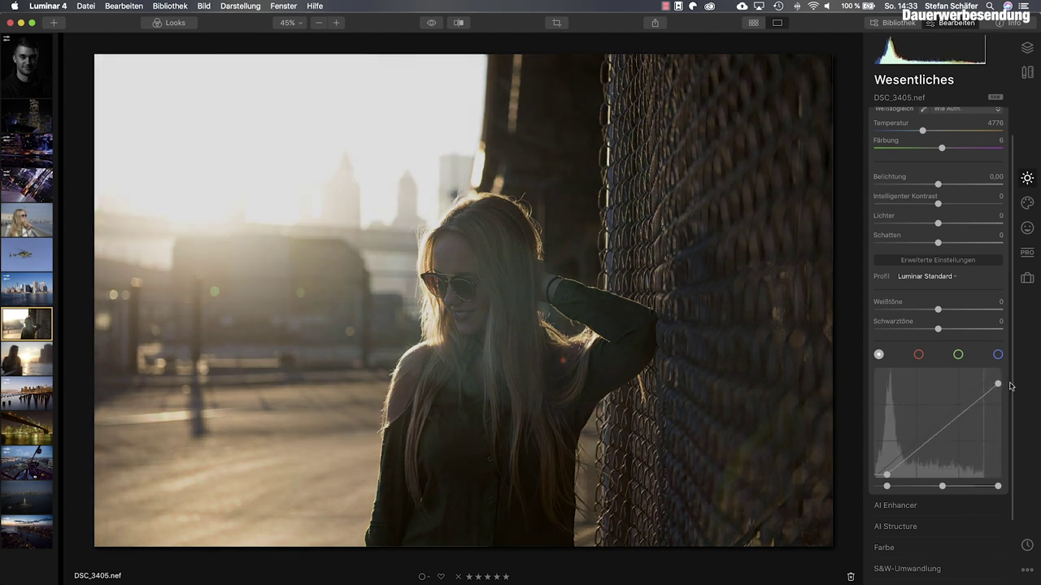
drag(891, 476, 865, 480)
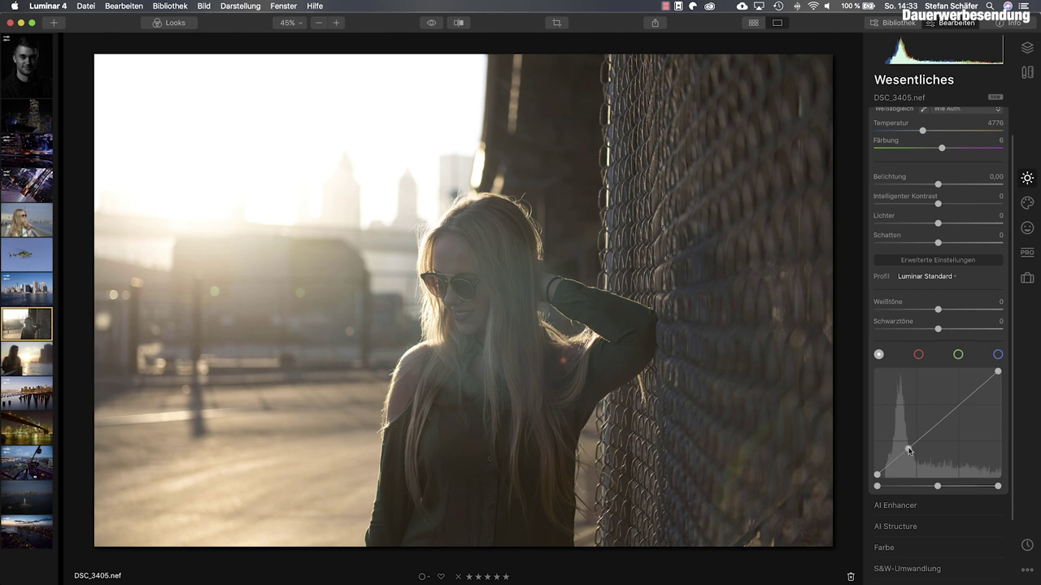
Step: Shape the luminance curve into an S with a lowered shadow point and raised highlight and midtone points
click(909, 451)
drag(909, 451, 910, 456)
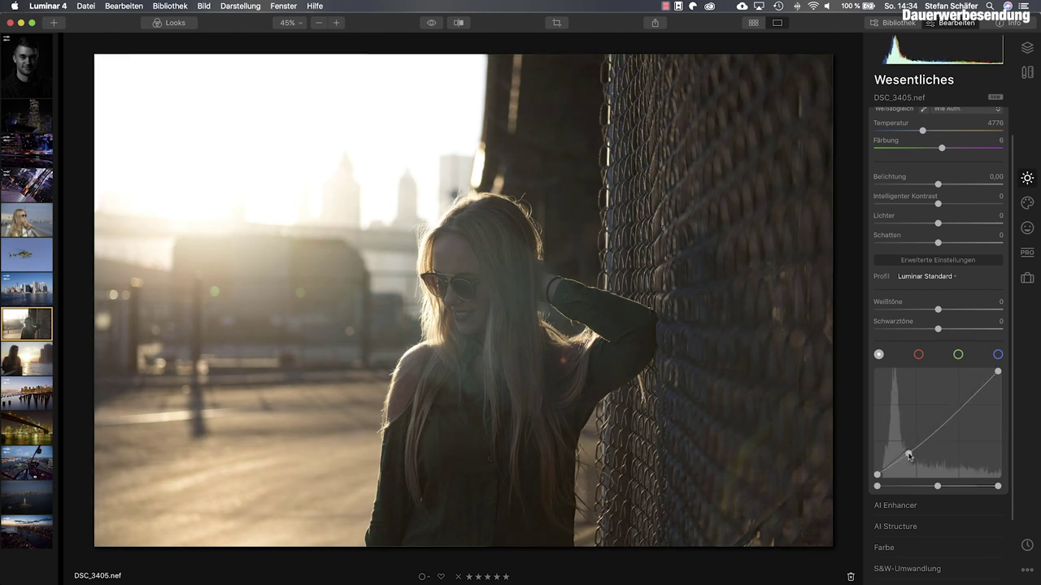
click(967, 399)
drag(967, 399, 966, 394)
scroll(971, 431, up, 2)
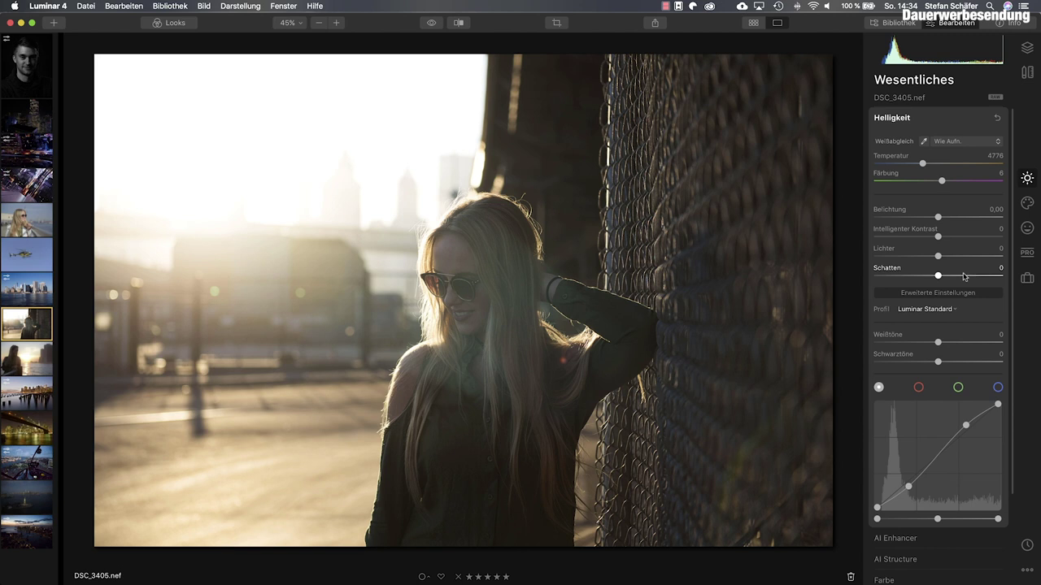
click(939, 461)
mouse_move(940, 460)
mouse_down()
mouse_move(933, 446)
mouse_move(940, 456)
mouse_up()
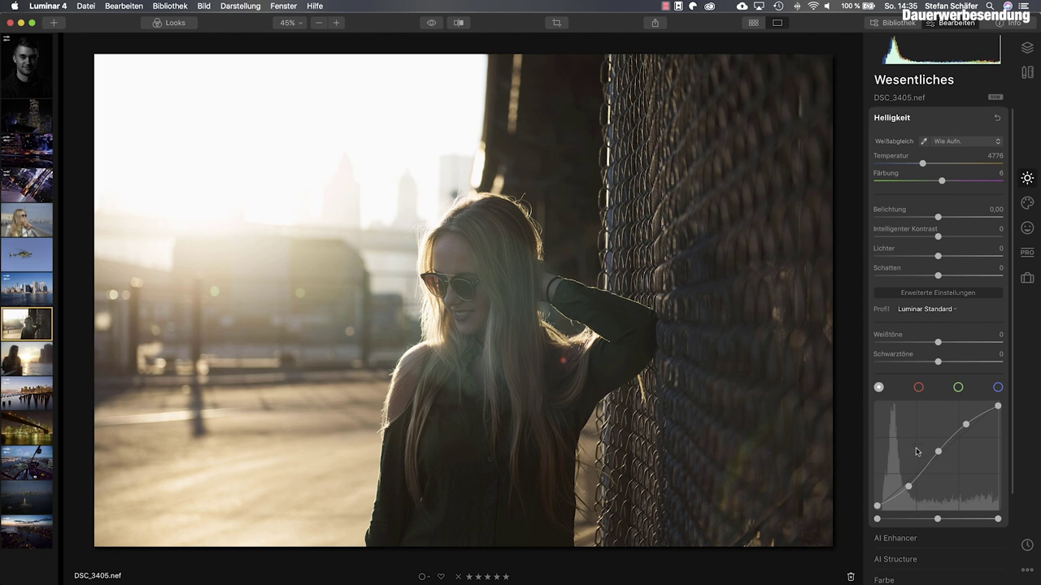
Step: Add a midtone point to the red curve and fine-tune it to sit close to the diagonal
click(918, 389)
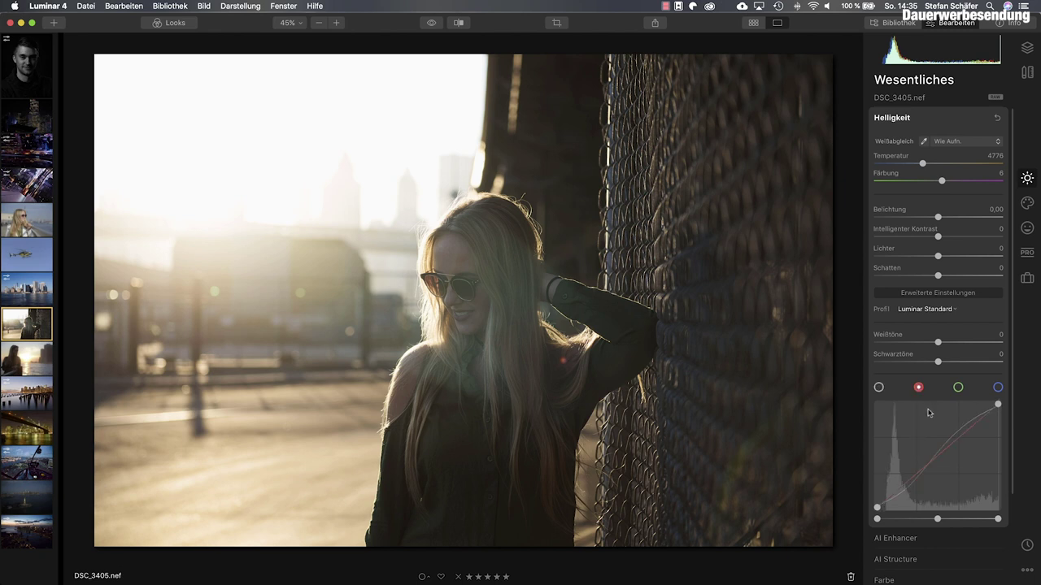
click(936, 460)
drag(935, 459, 935, 457)
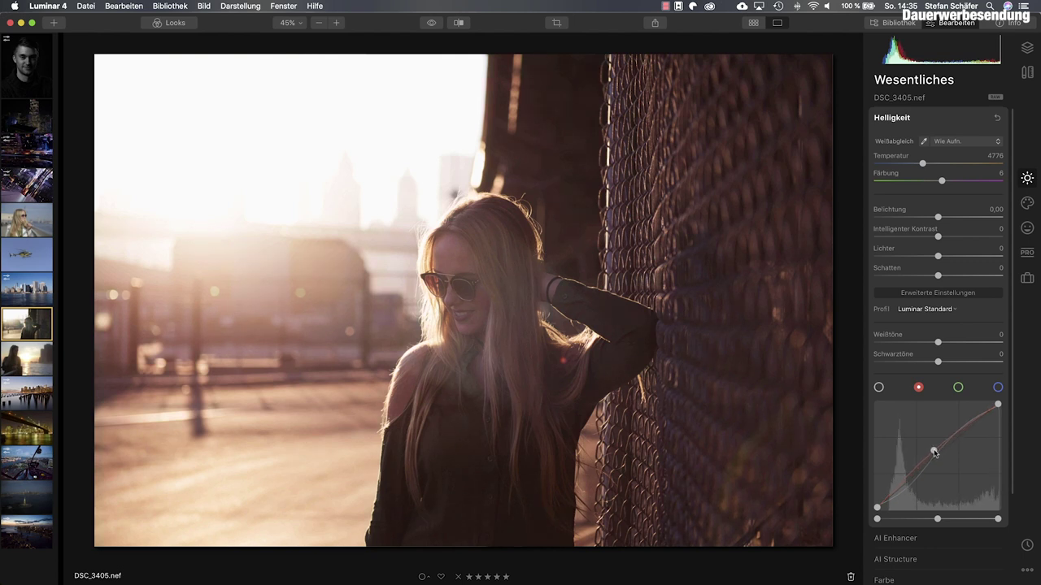
mouse_move(935, 453)
mouse_down()
mouse_move(969, 422)
mouse_move(895, 493)
mouse_move(901, 473)
mouse_move(910, 479)
mouse_move(938, 459)
mouse_up()
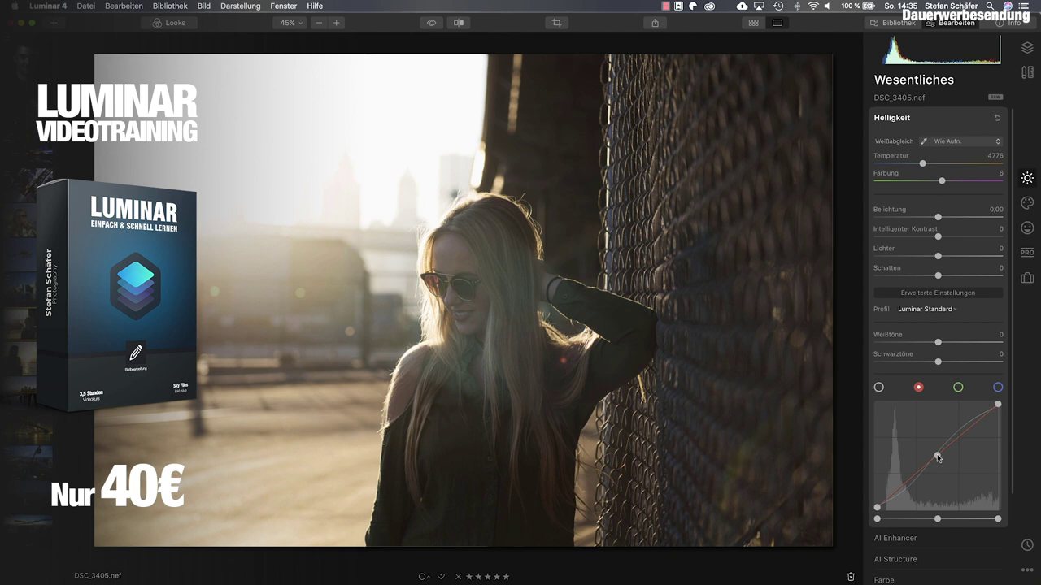
drag(938, 458, 938, 458)
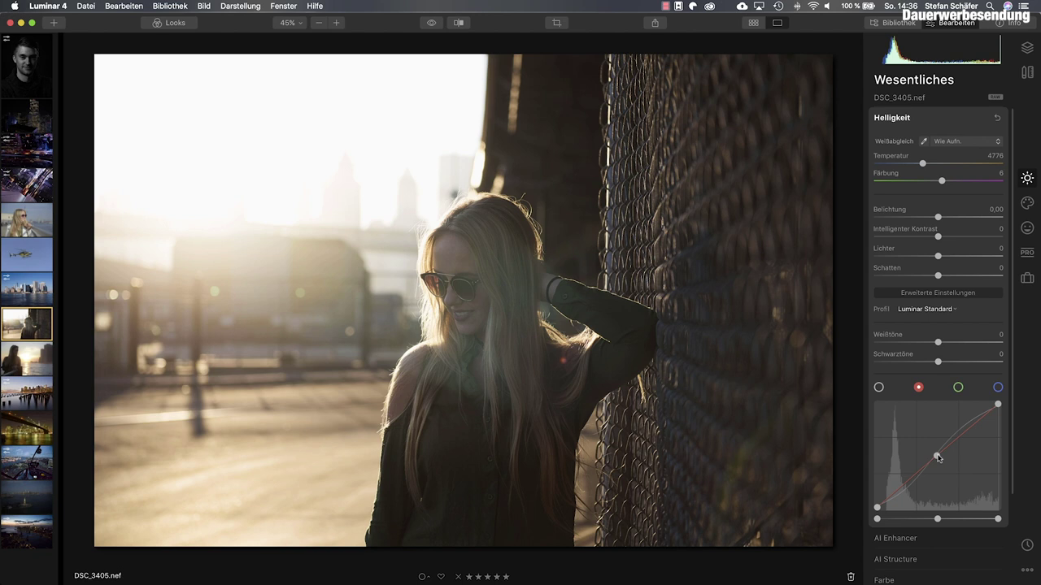
drag(938, 458, 937, 456)
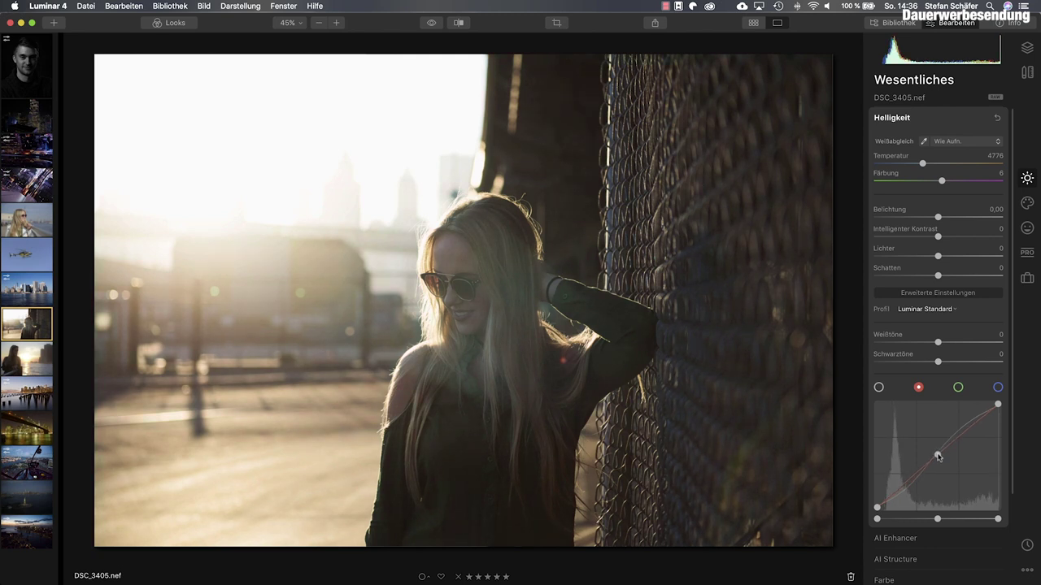
Step: Add a slightly raised highlight point to the red curve and anchor its shadows with another point
click(963, 434)
drag(963, 434, 964, 431)
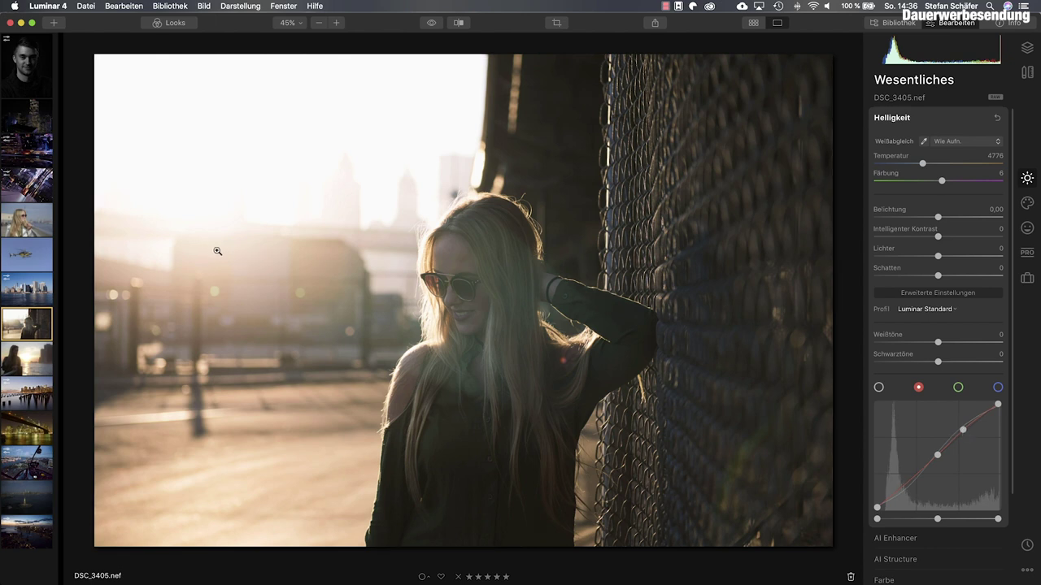
click(901, 488)
Step: On the blue curve, add a slightly raised shadow point and a slightly lowered highlight point
click(997, 388)
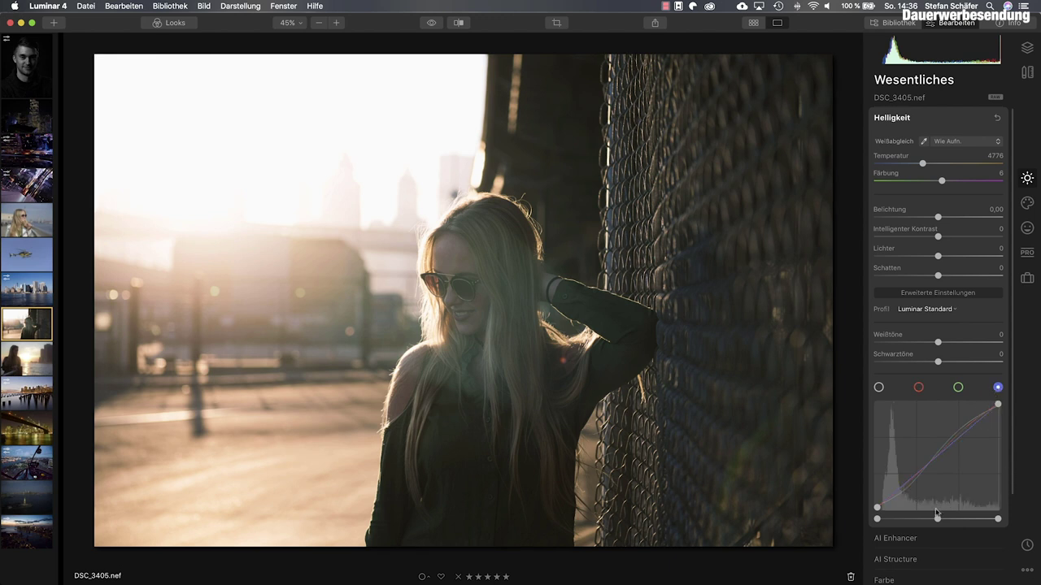
click(901, 490)
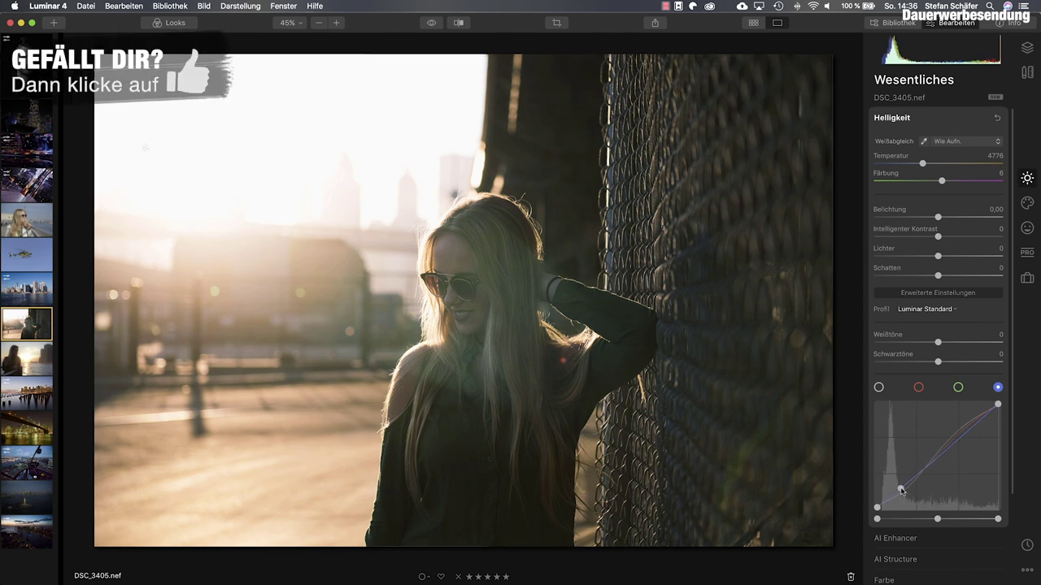
drag(901, 491, 900, 487)
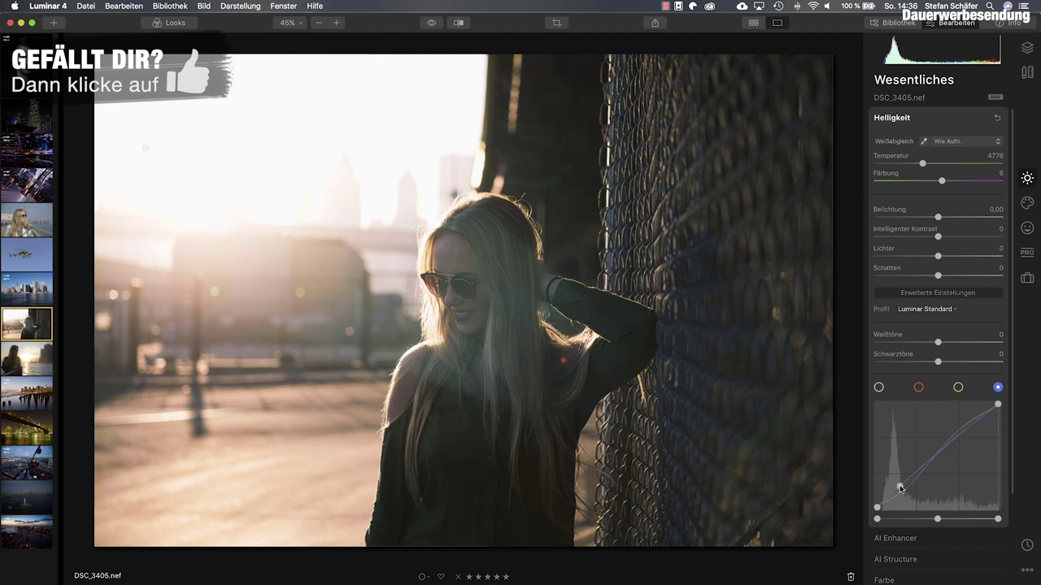
click(963, 434)
drag(965, 435, 967, 439)
Step: On the green curve, add a slightly lowered highlight point and anchor the shadows with a point near the diagonal
click(958, 387)
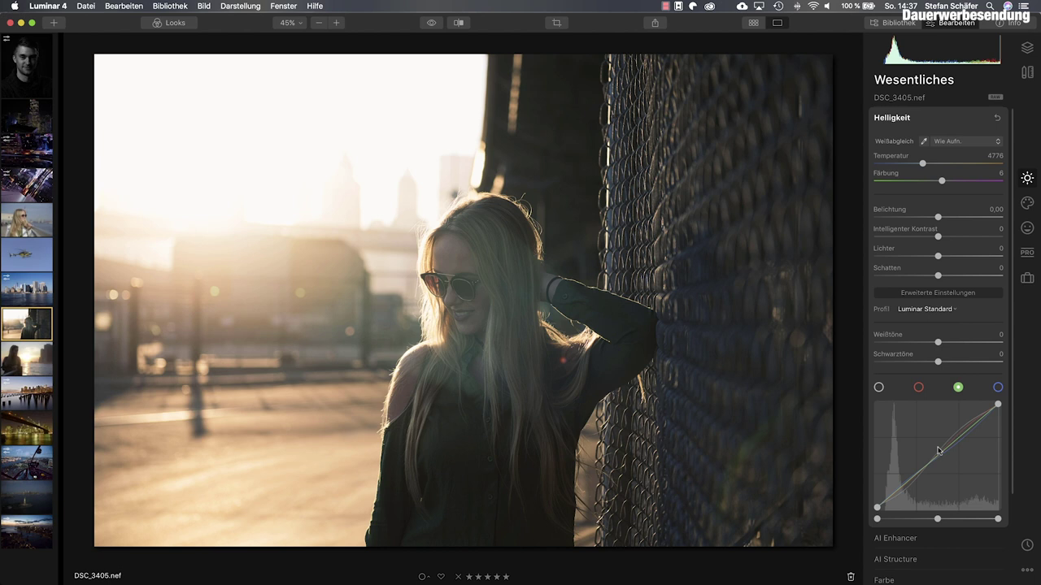
drag(940, 451, 964, 443)
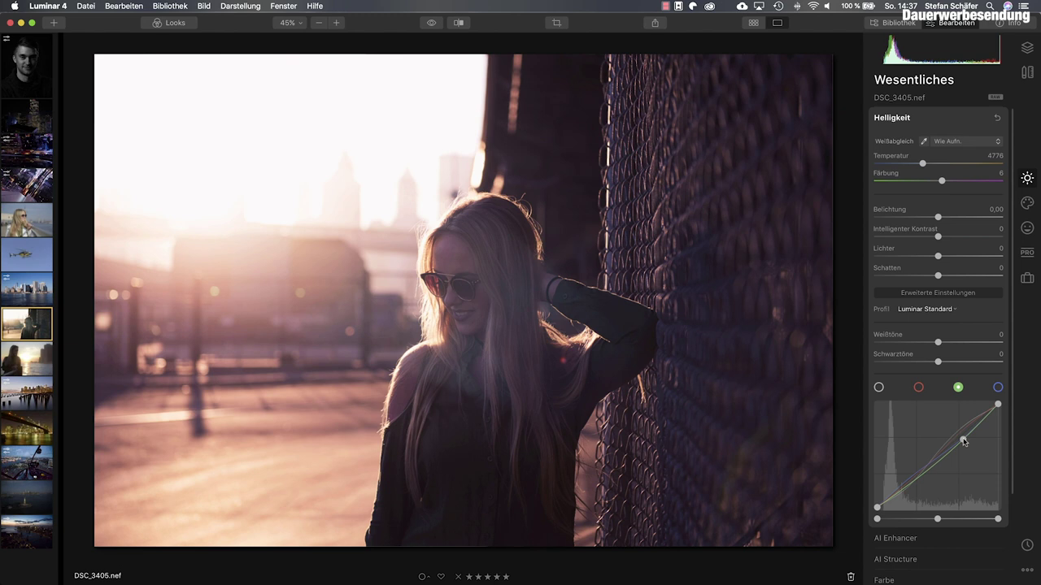
drag(964, 441, 964, 440)
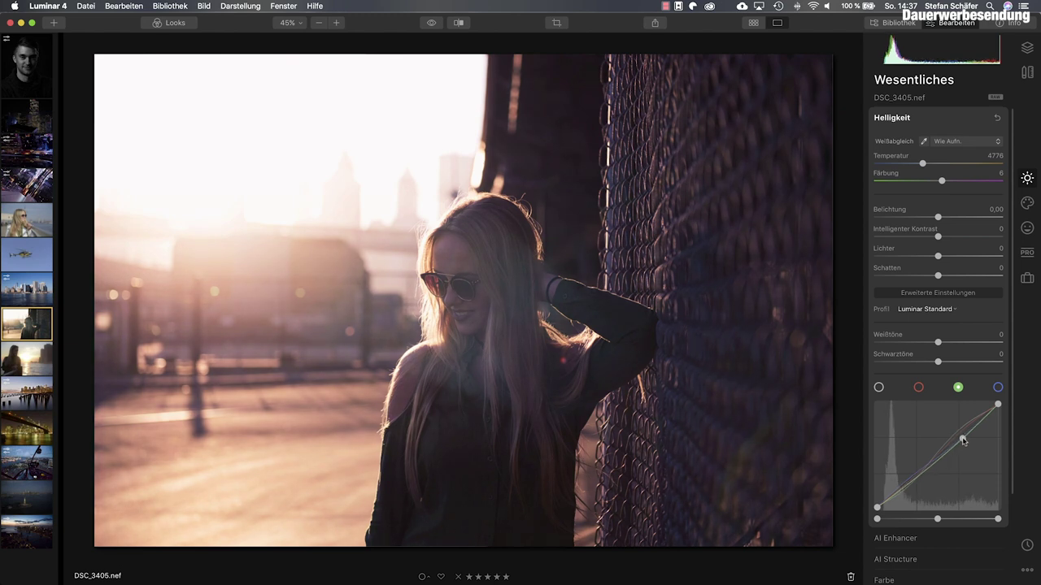
click(918, 475)
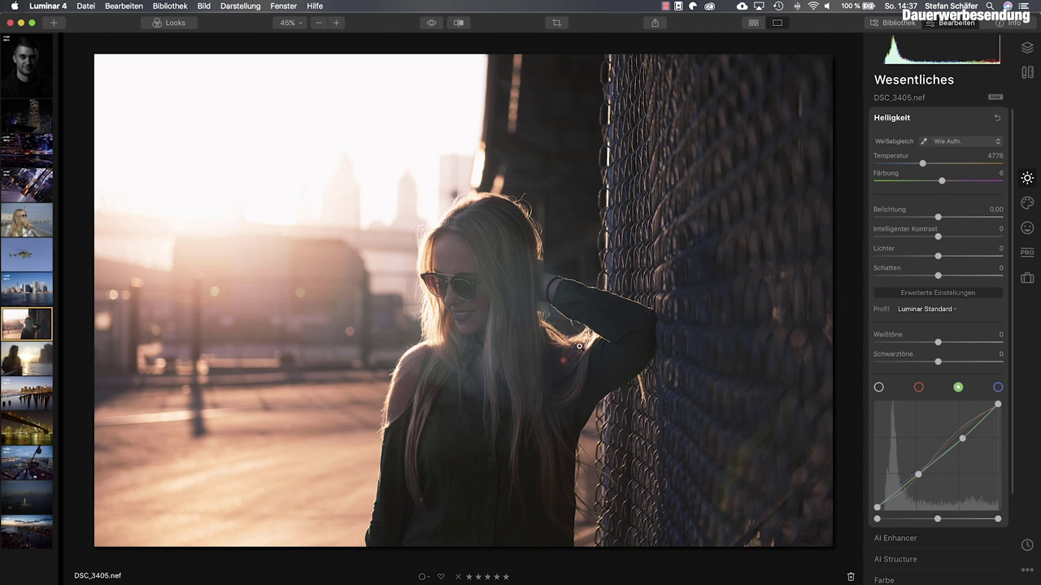
Step: Compare the photo repeatedly before and after the curve adjustments
click(431, 25)
click(430, 24)
click(430, 25)
click(430, 24)
click(430, 24)
click(430, 24)
click(430, 24)
click(430, 24)
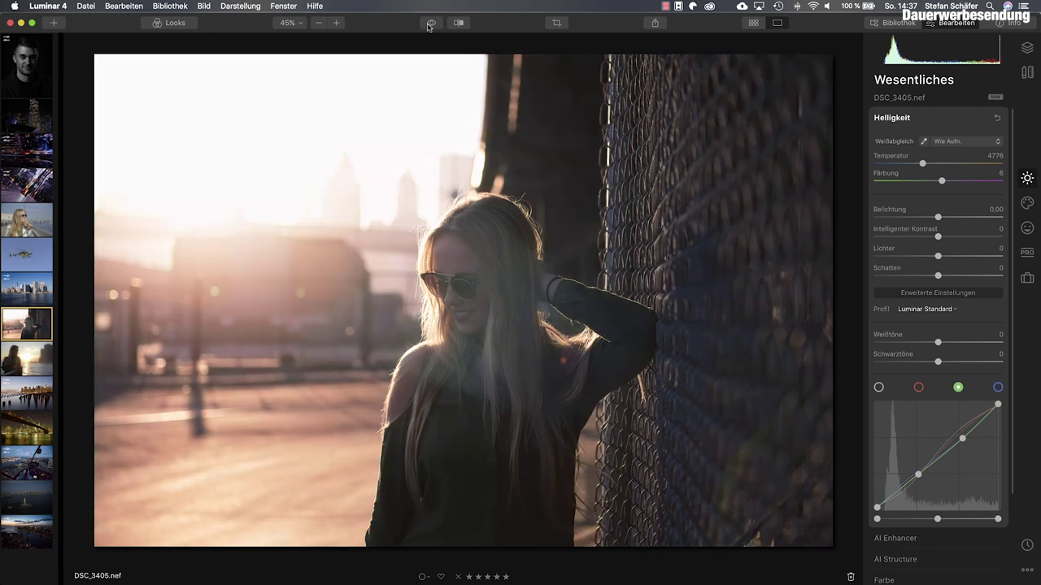